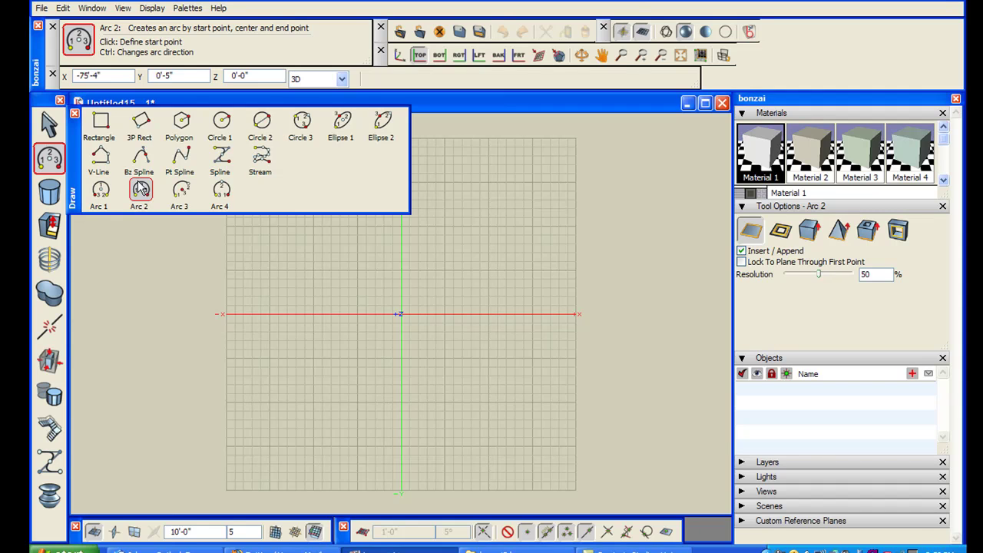
Draw the inner arc of the hook with the Arc 3 tool.
left_click(182, 193)
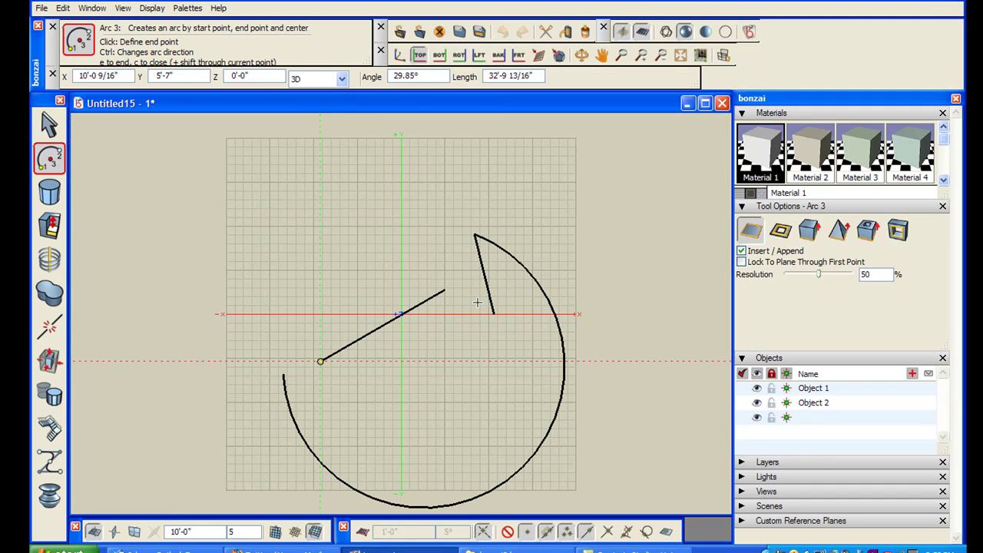
left_click(461, 281)
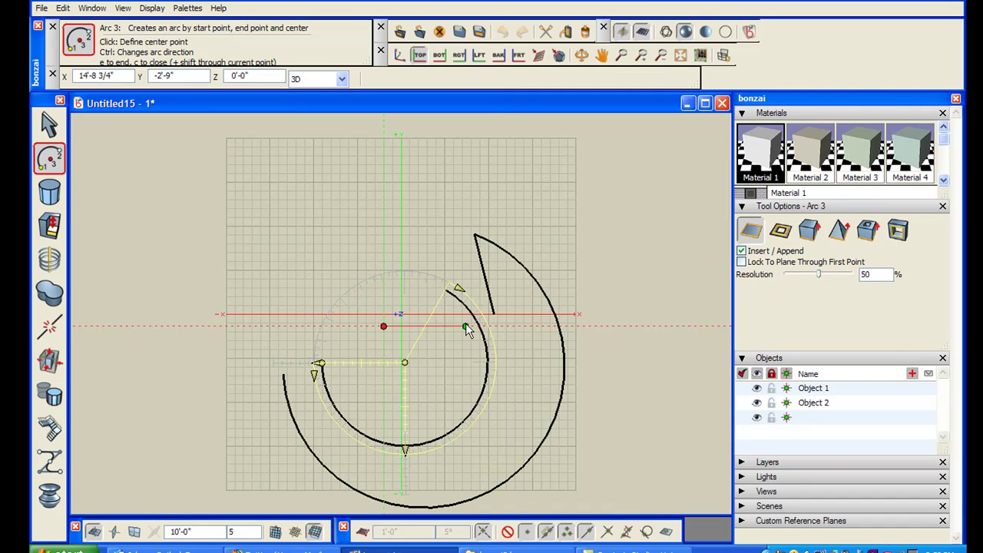
left_click(466, 328)
Close the hook outline with two Vector Lines joining the arc ends.
left_click(49, 159)
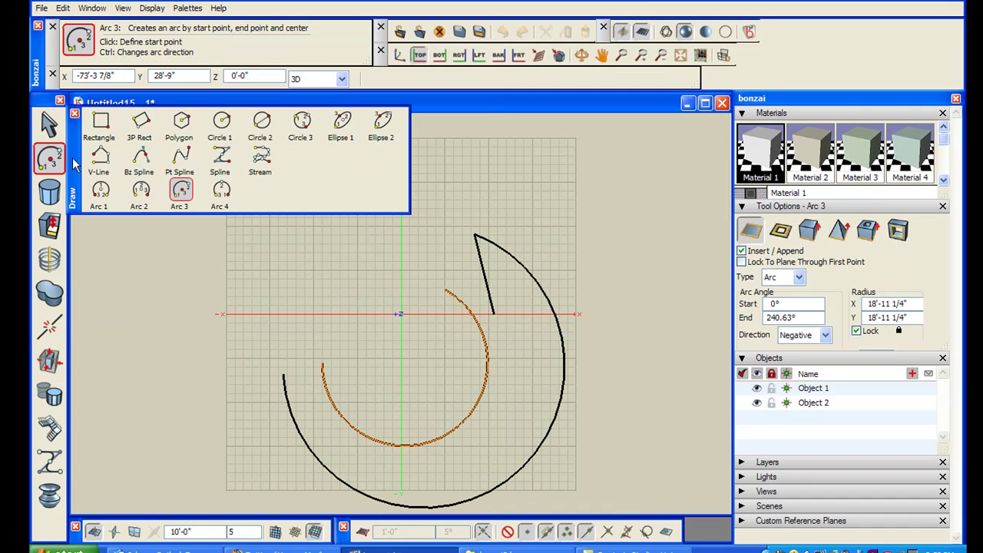
left_click(100, 162)
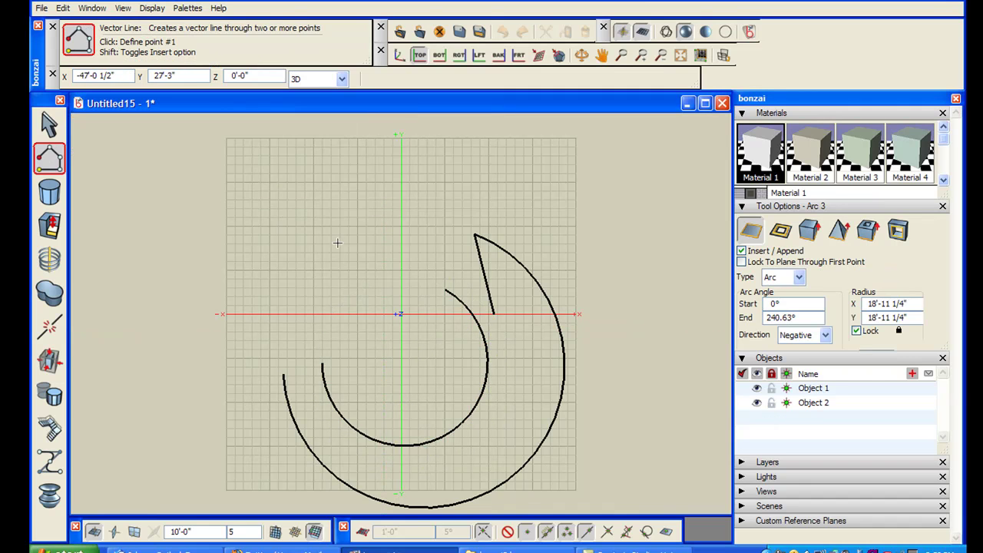
left_click(445, 291)
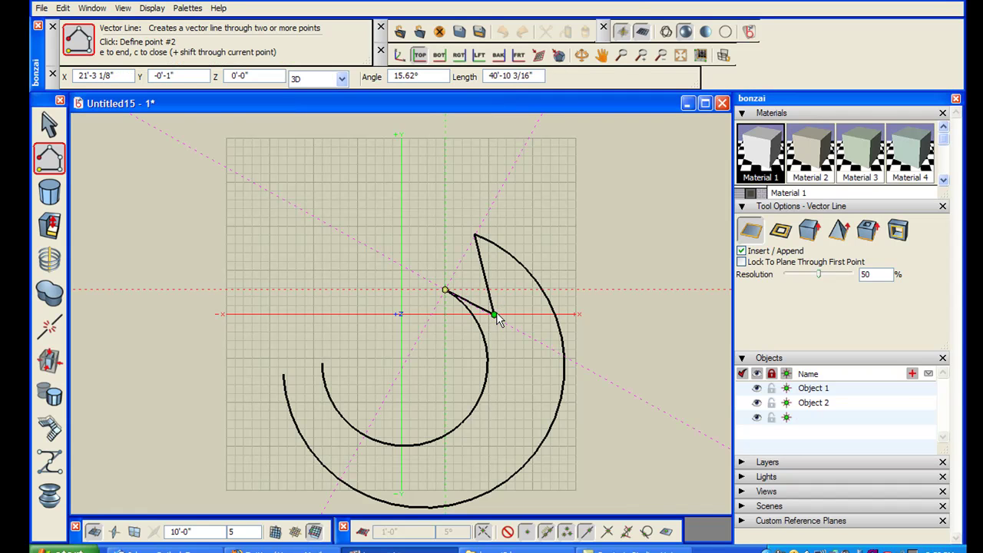
left_click(496, 315)
key("e")
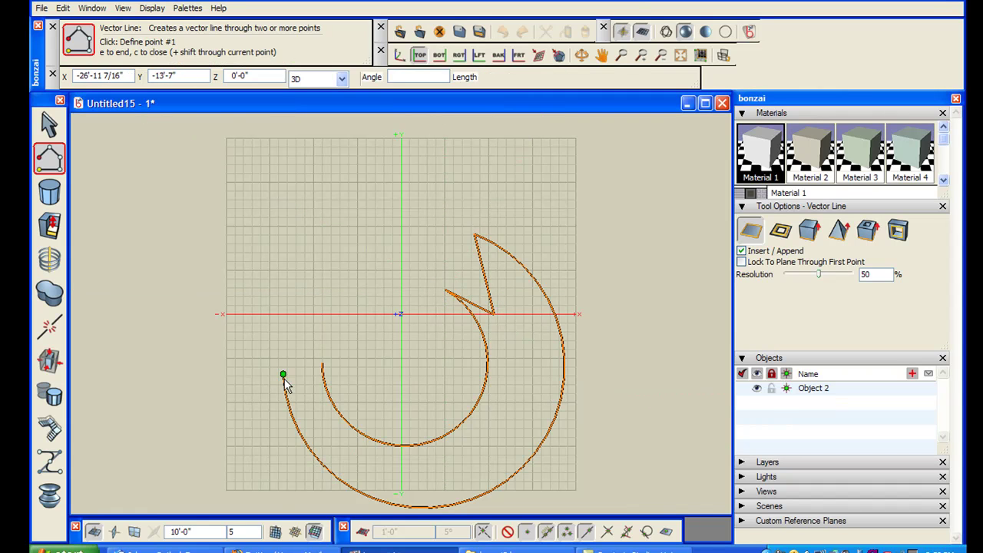
left_click(283, 375)
left_click(324, 364)
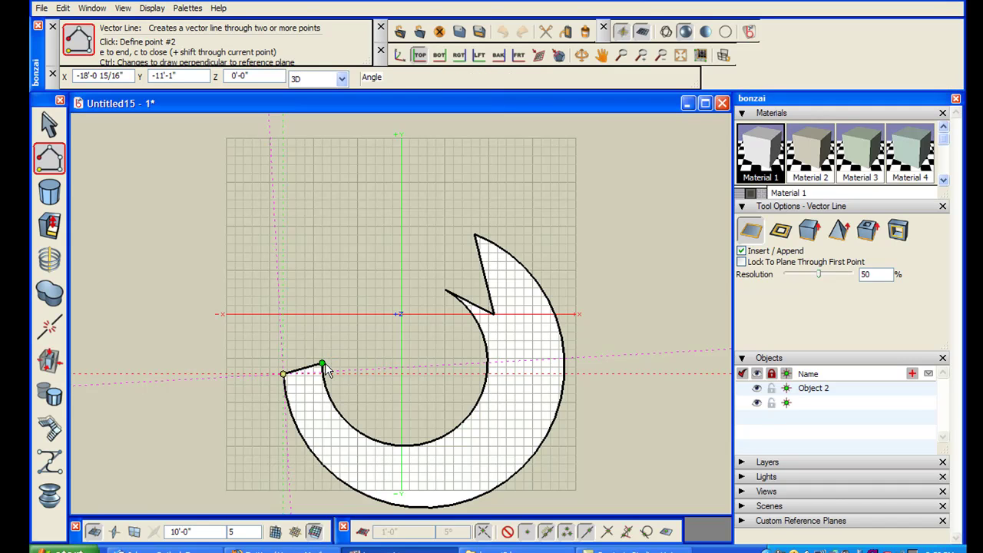
key("e")
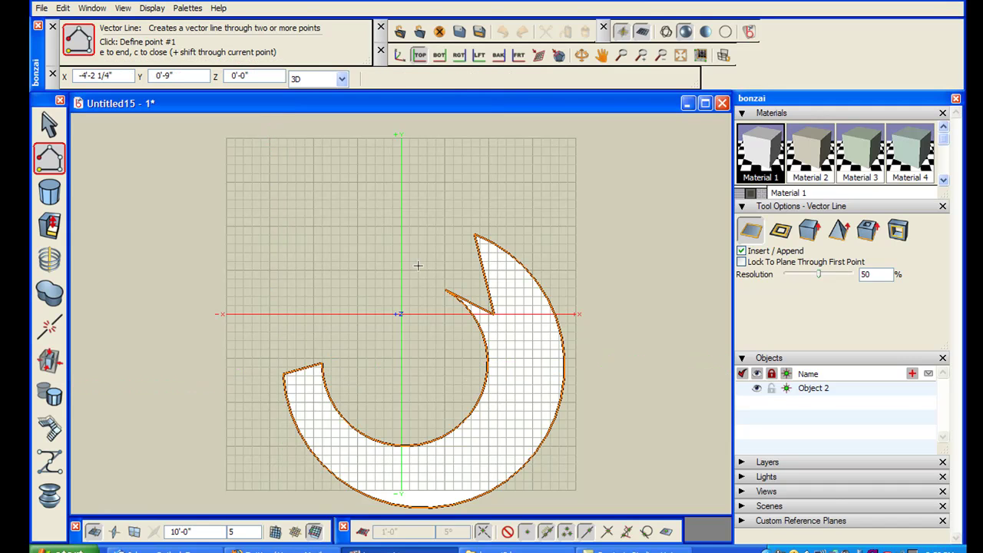
Switch to a 3D view and extrude the hook shape 8'-5 3/8" tall.
left_click(398, 55)
left_click(49, 259)
left_click(272, 349)
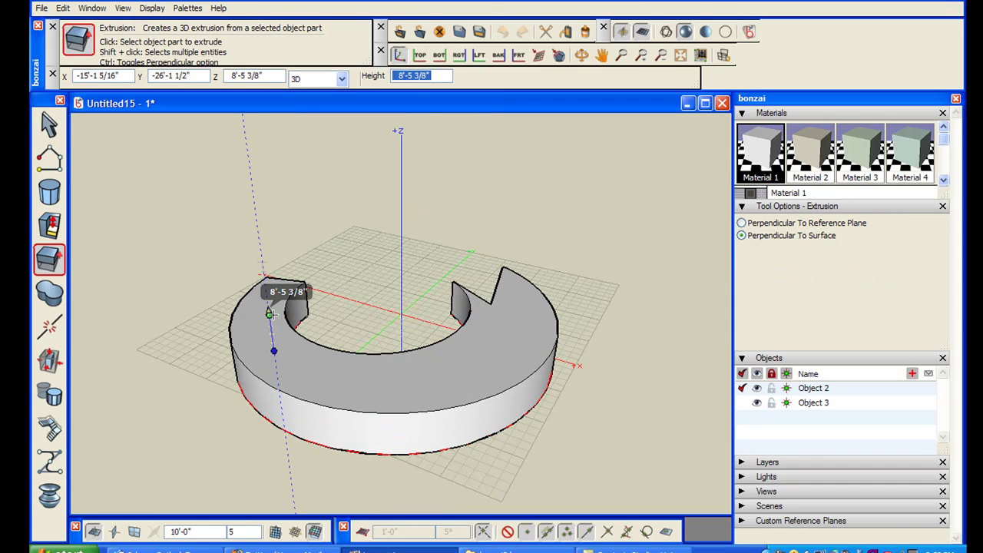
left_click(270, 314)
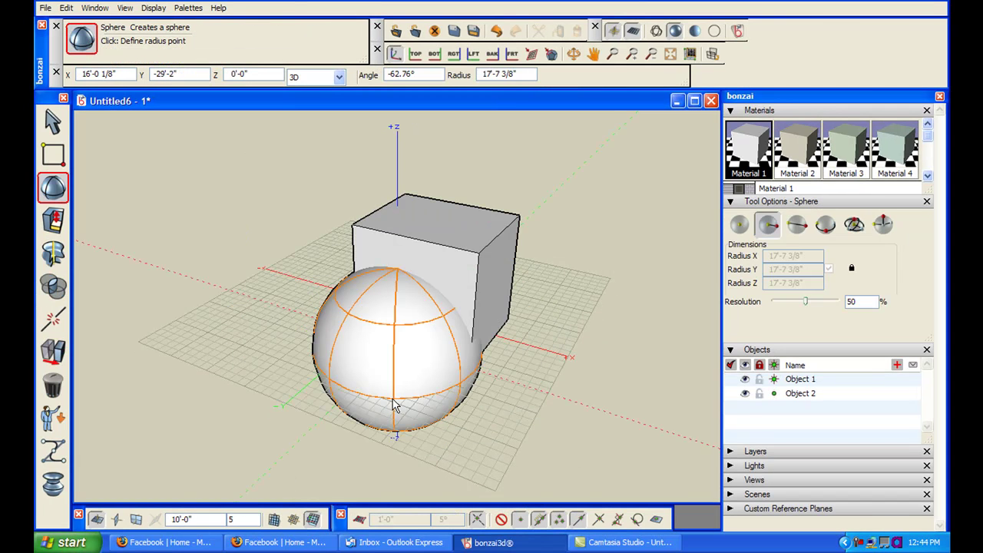
Fix the sphere's radius and move the sphere down into the cube.
left_click(395, 401)
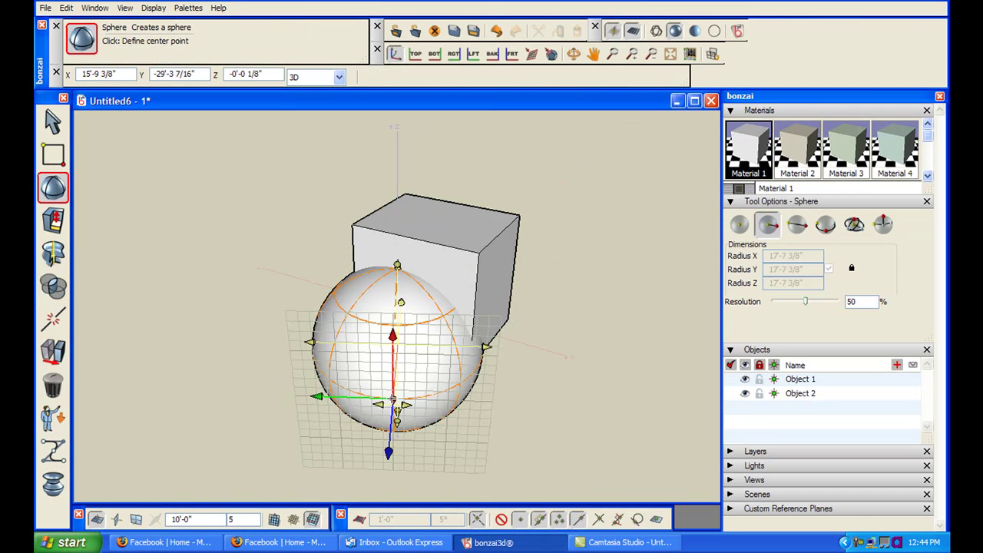
left_click(53, 350)
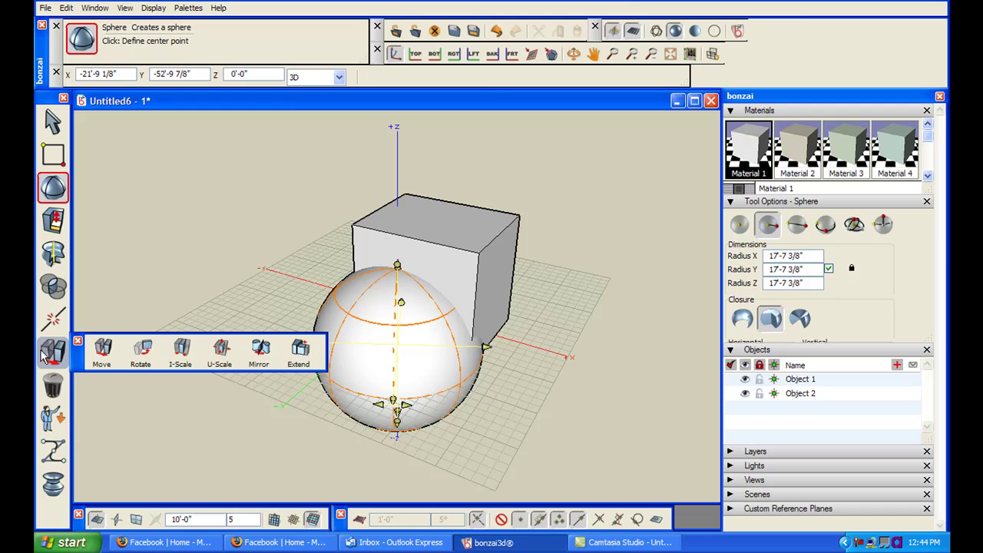
left_click(103, 351)
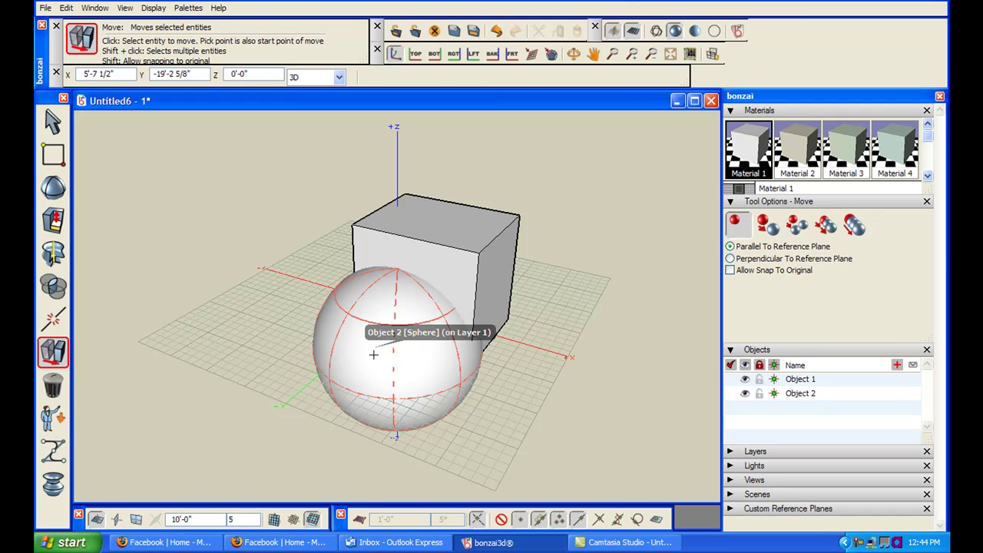
left_click(373, 354)
left_click(374, 359)
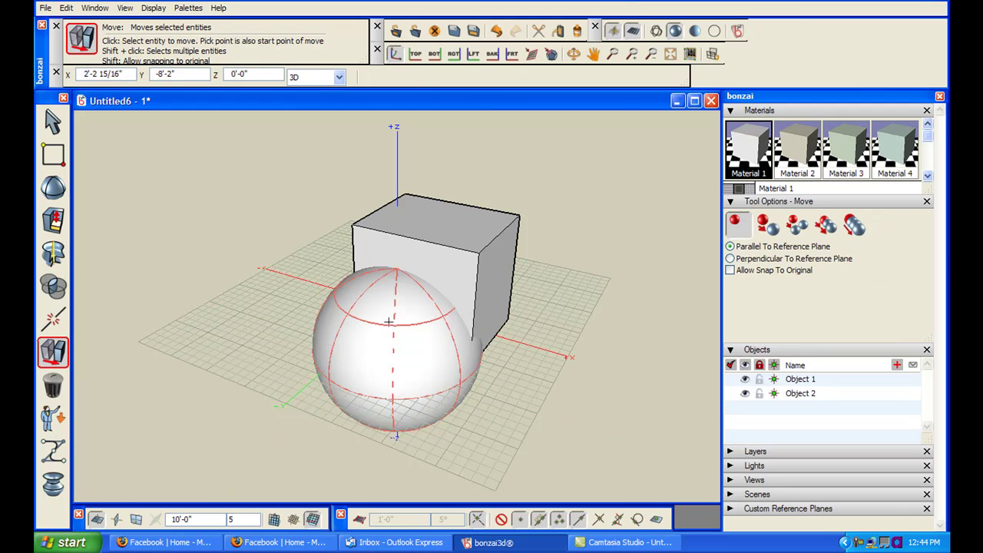
Intersect the sphere with the cube, keeping only their dome-shaped overlap.
left_click(46, 286)
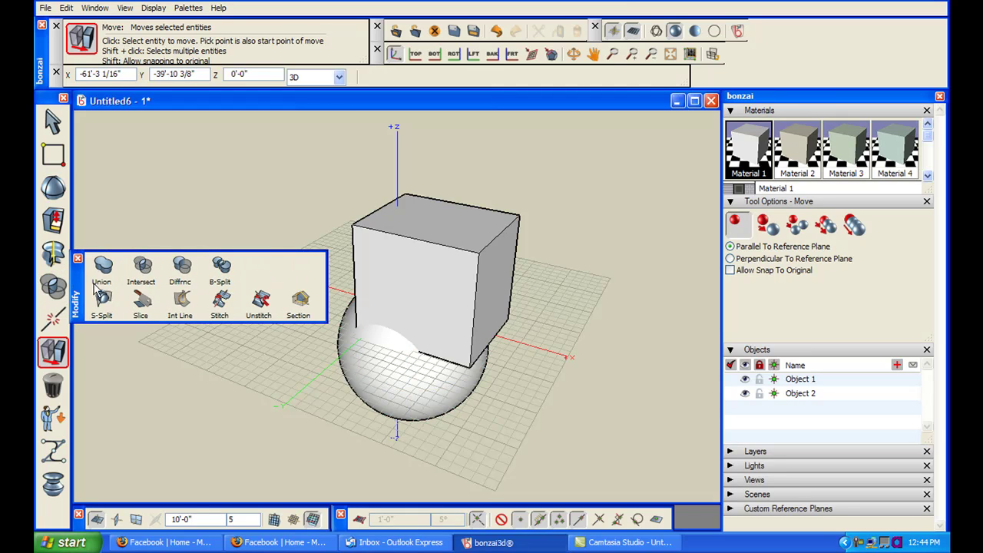
left_click(144, 269)
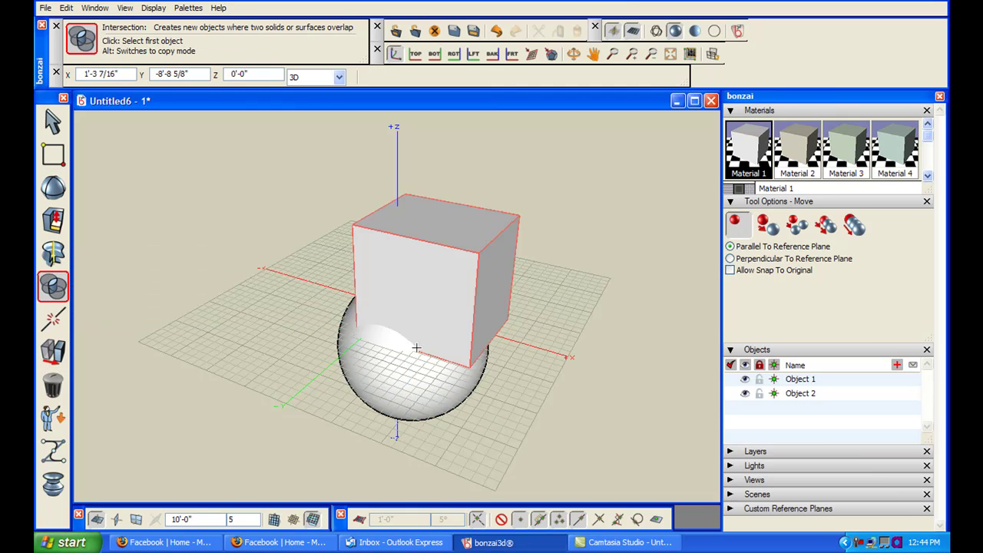
left_click(433, 401)
left_click(440, 287)
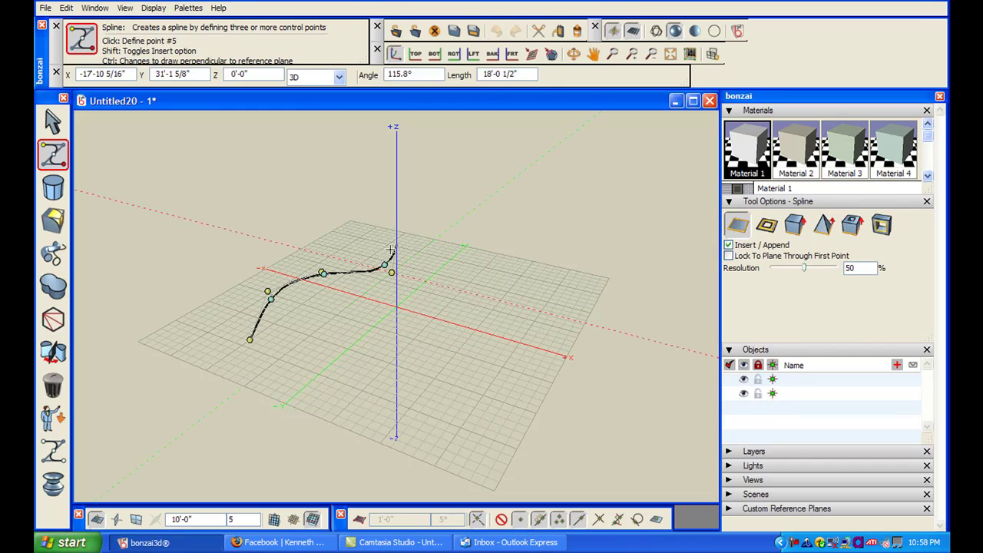
Finish the S-curve spline and set up Arc 2 on a vertical reference plane.
double_click(393, 248)
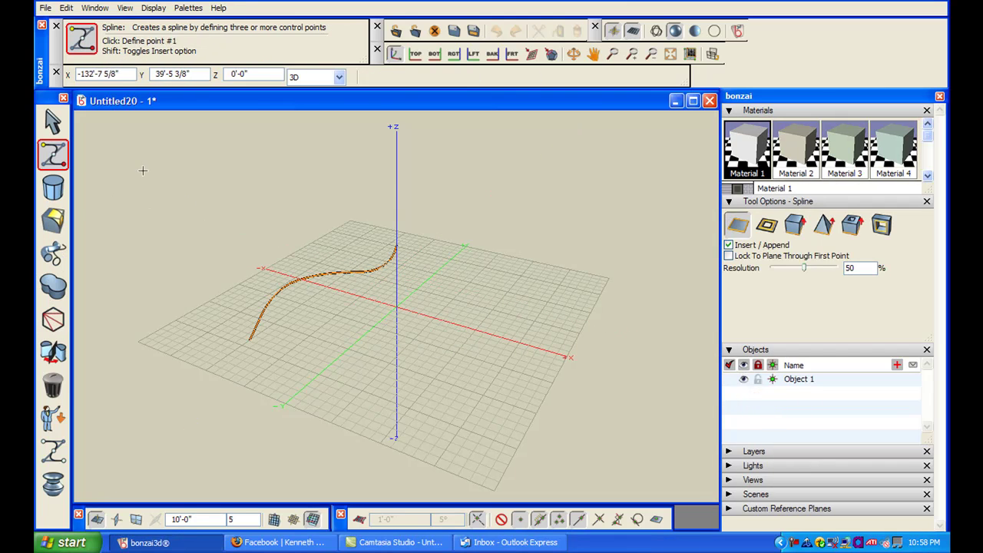
left_click(52, 154)
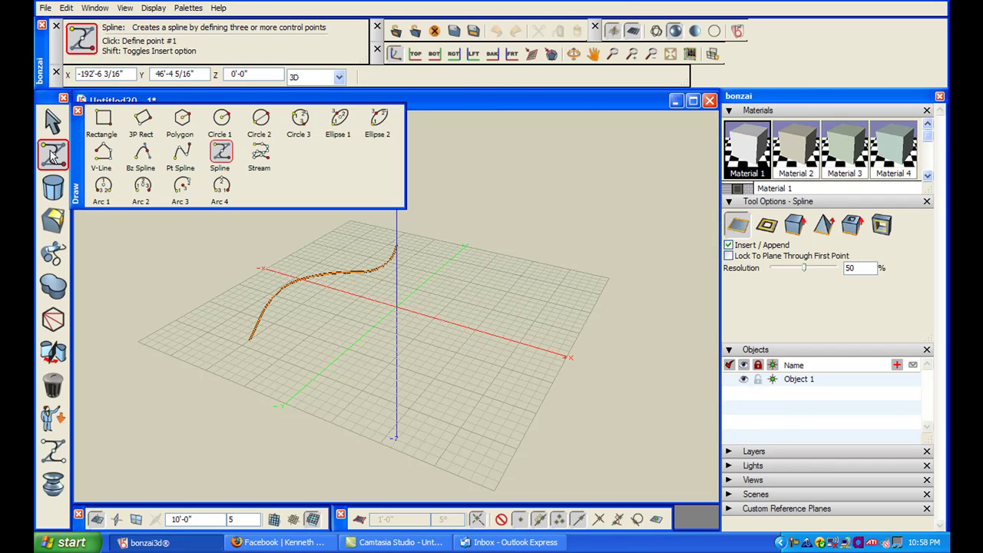
left_click(141, 186)
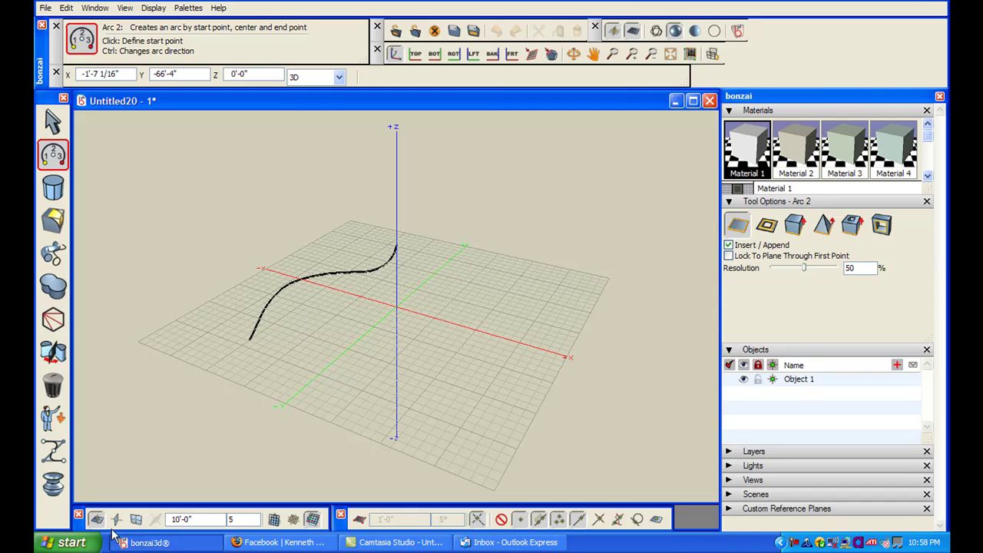
left_click(135, 519)
Draw two appended arcs forming the heart outline on the vertical plane.
left_click(322, 288)
left_click(366, 245)
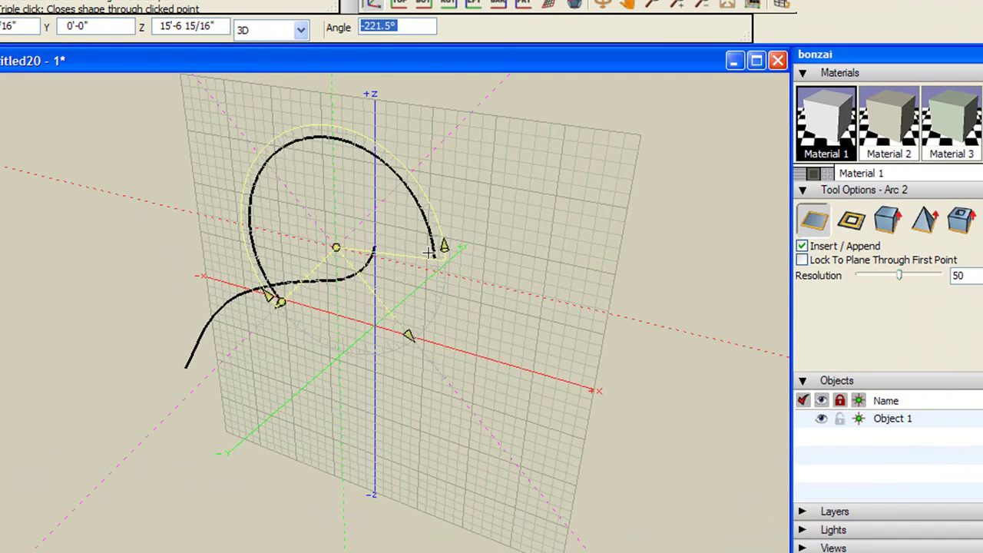
left_click(468, 201)
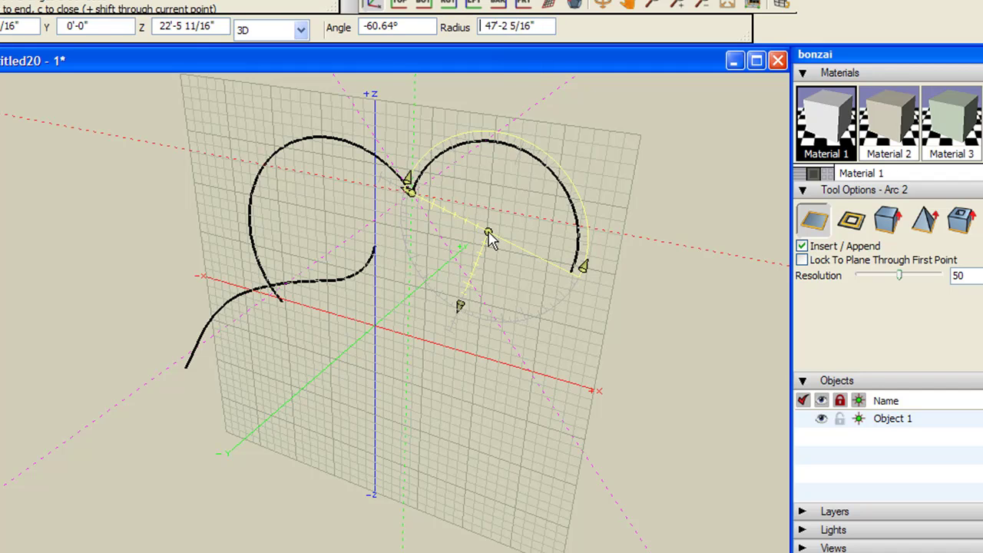
double_click(488, 236)
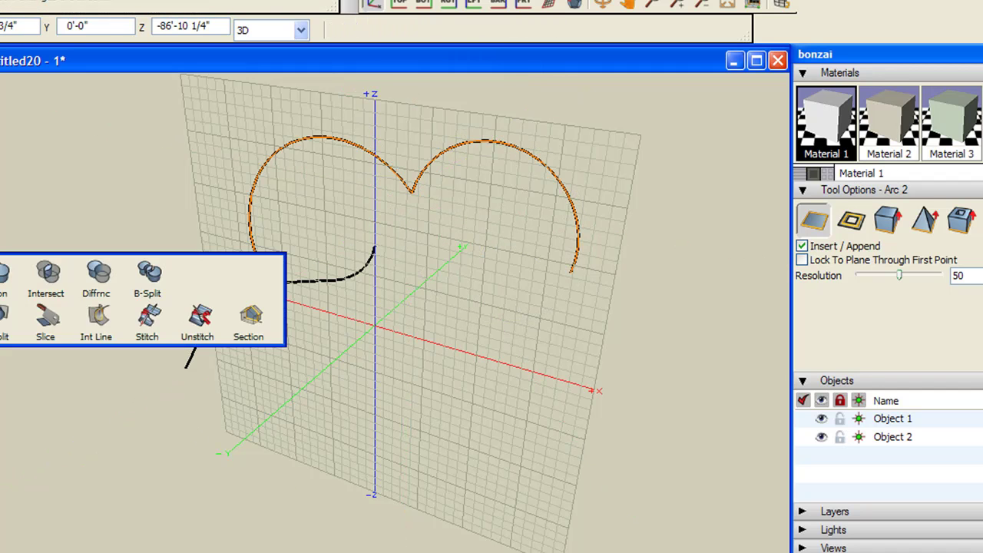
left_click(149, 205)
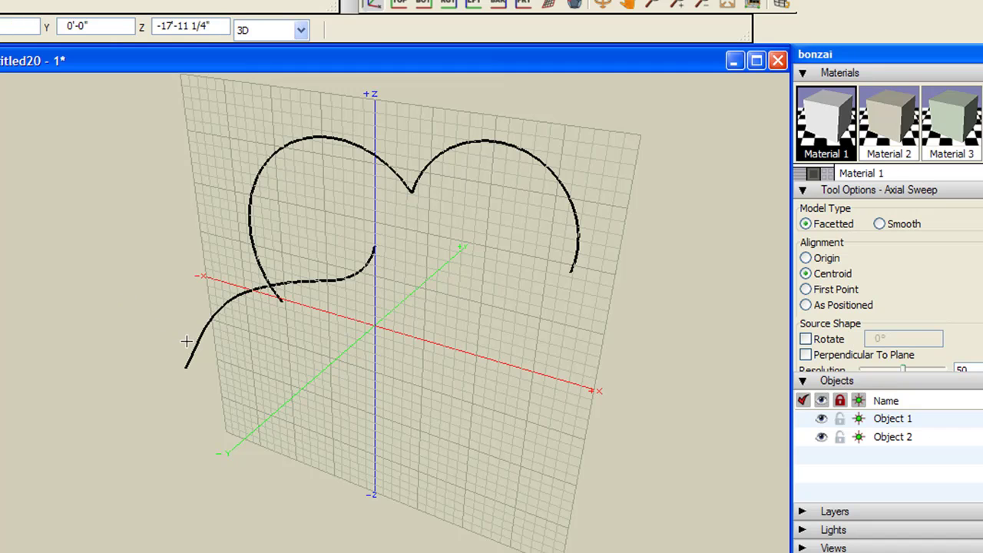
Sweep the heart outline along the S-curve and orbit to view the surface's side and top.
left_click(259, 218)
middle_click_drag(258, 218, 644, 362)
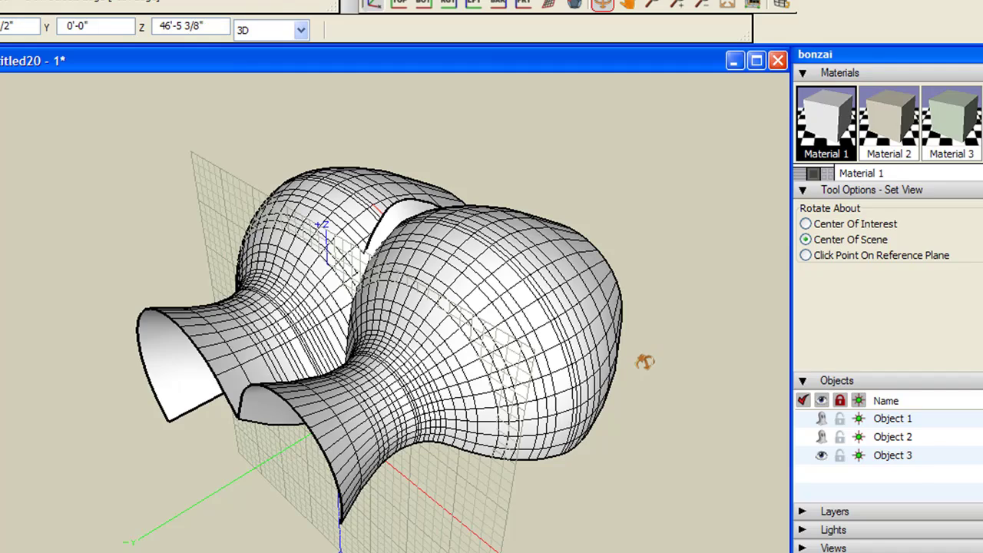
left_click_drag(645, 362, 414, 357)
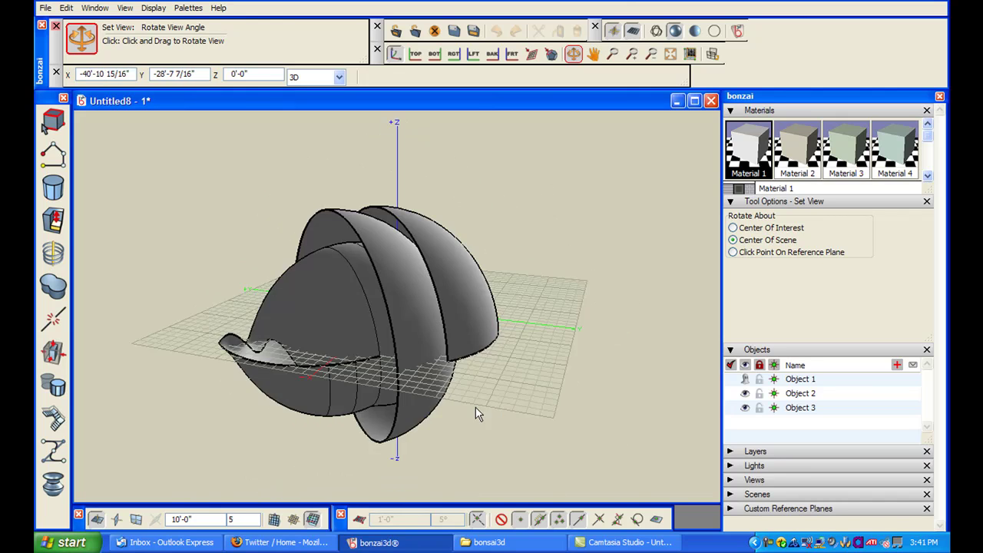
left_click_drag(474, 410, 566, 415)
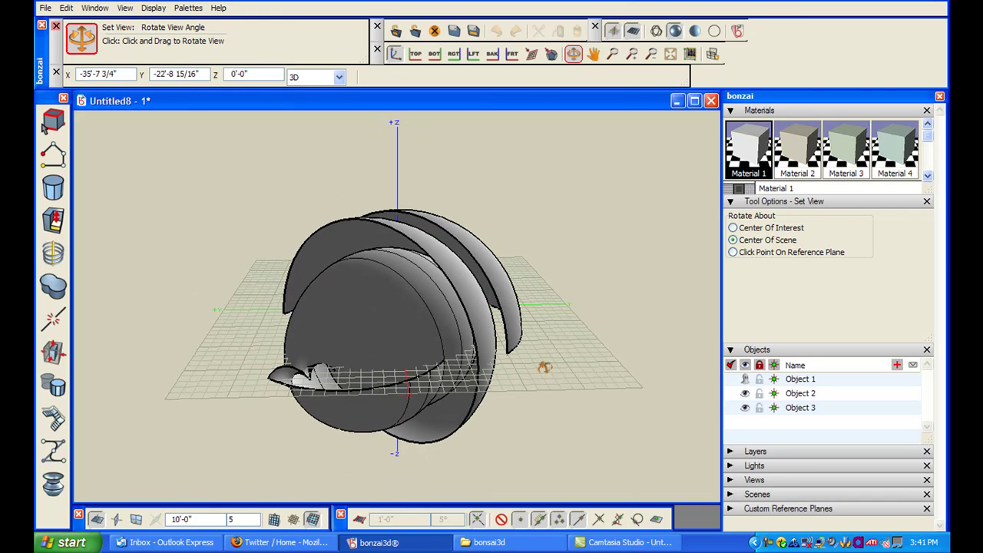
left_click_drag(511, 394, 426, 405)
left_click_drag(308, 428, 452, 423)
left_click_drag(297, 402, 443, 417)
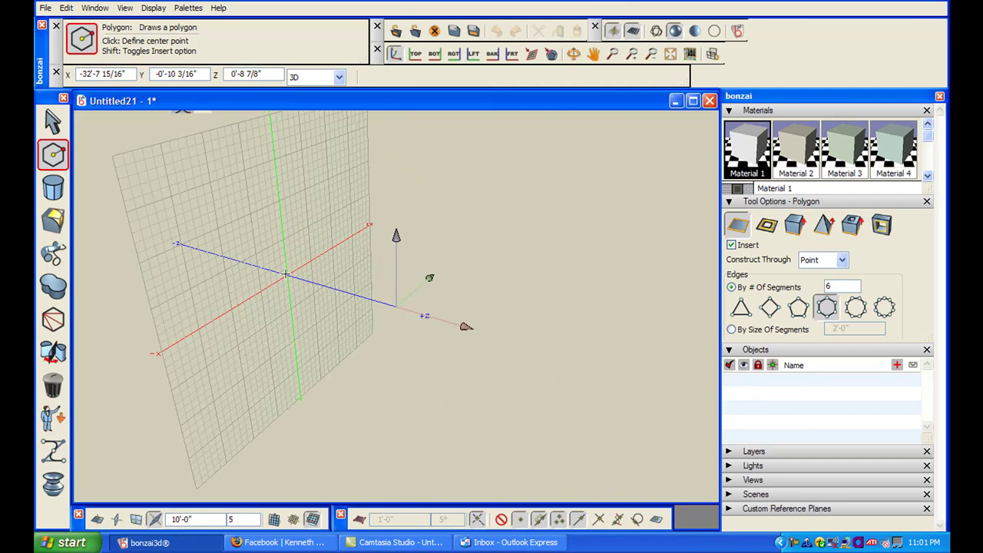
Finish the first hexagon and slide the reference plane along the Z axis.
left_click(251, 263)
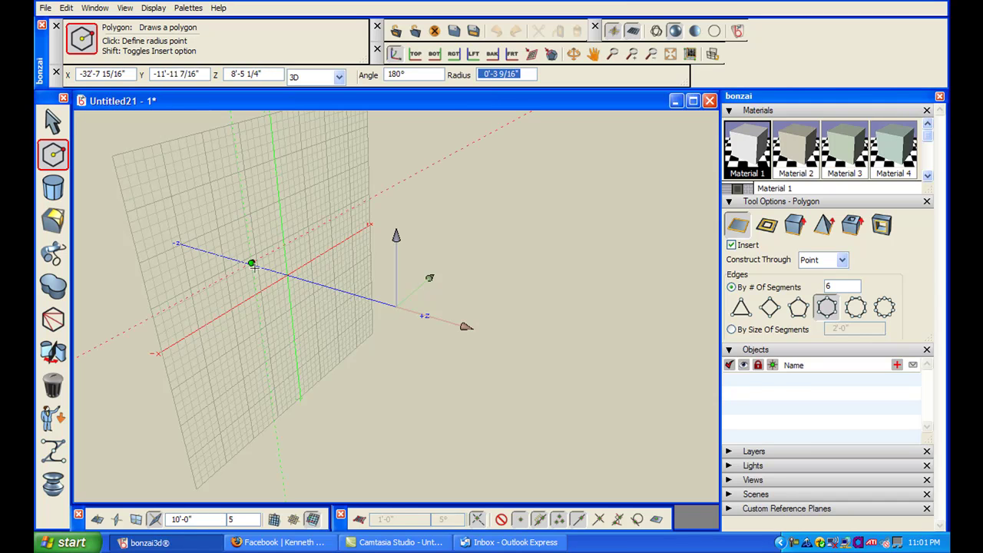
left_click(269, 299)
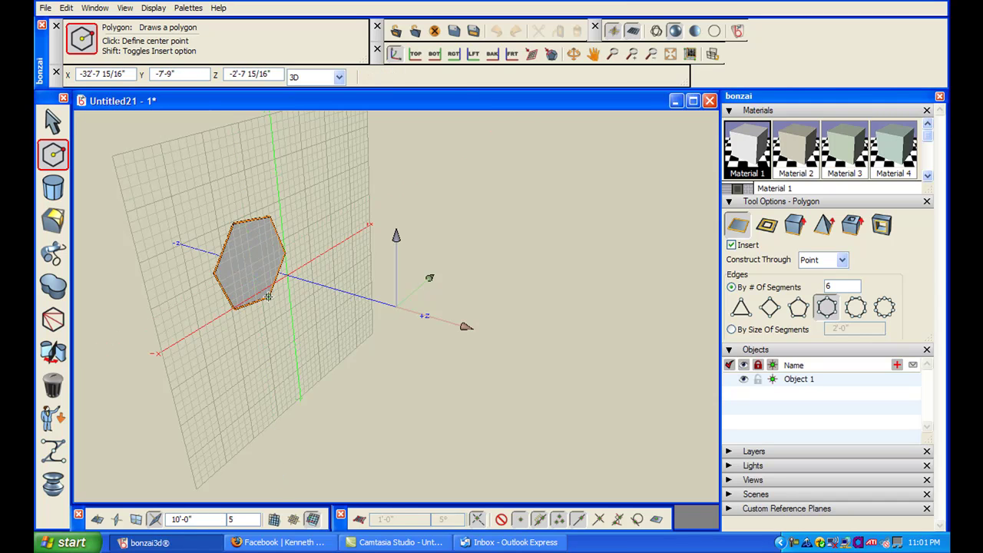
left_click(293, 519)
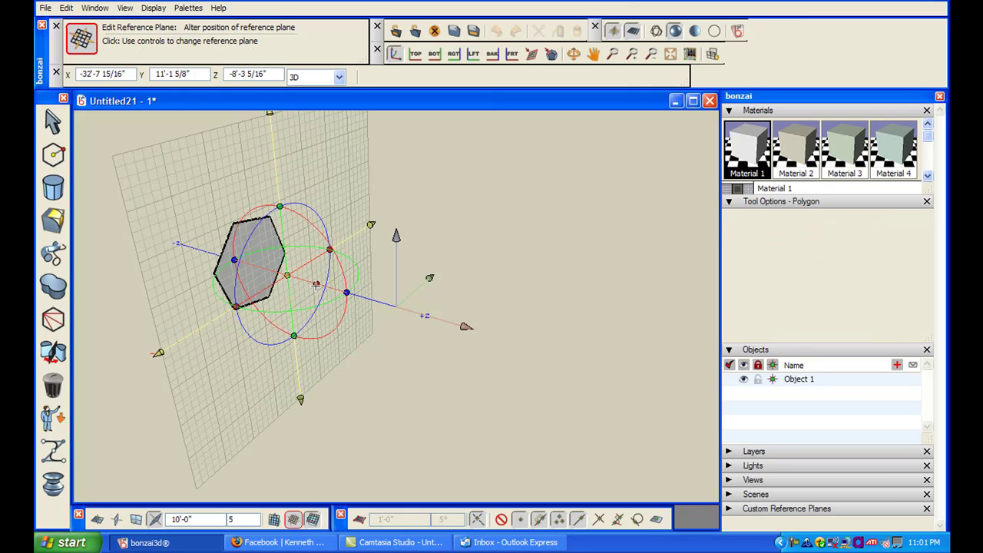
left_click_drag(315, 284, 399, 270)
Draw an upright ellipse on the shifted plane.
key("c")
left_click(358, 164)
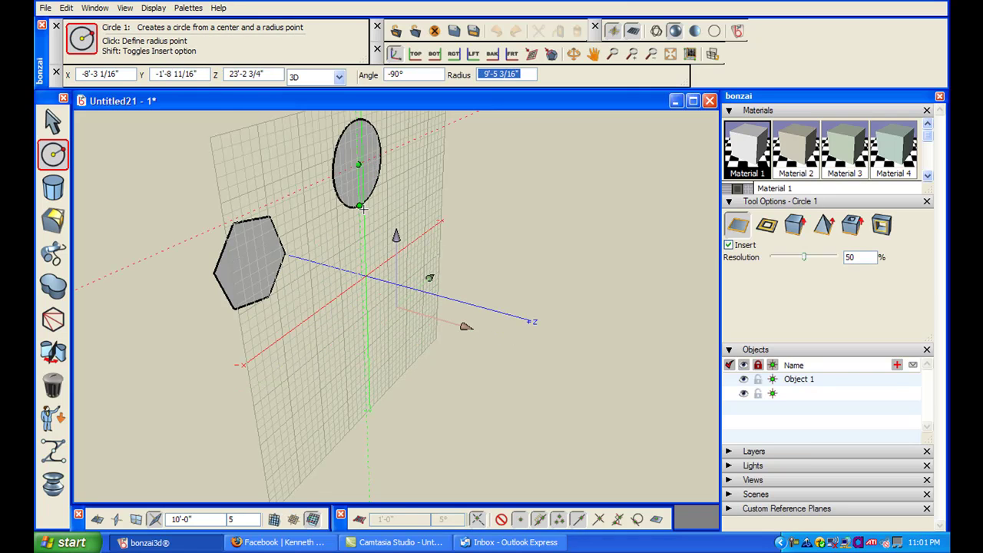
left_click(362, 212)
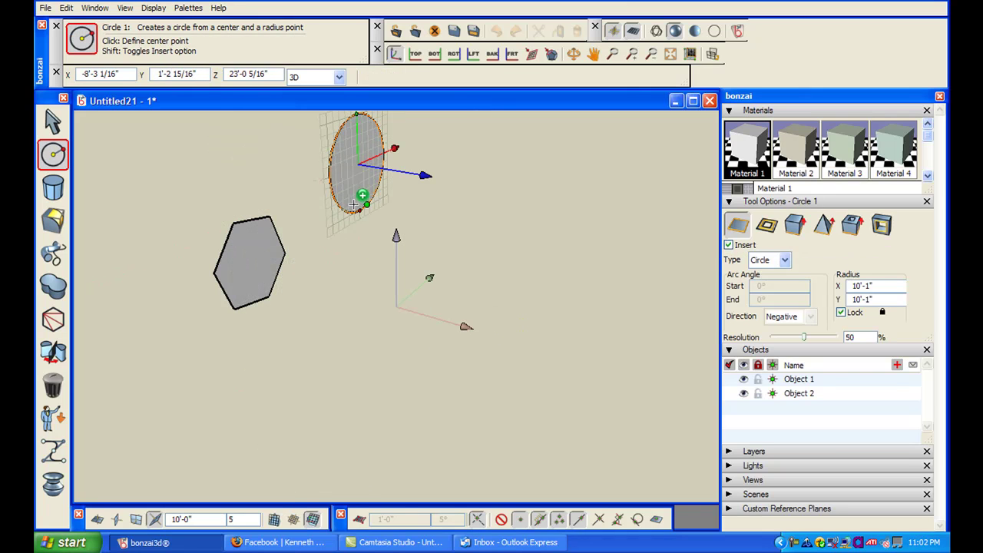
Slide the reference plane along the X axis and orbit to see the second hexagon.
left_click(294, 519)
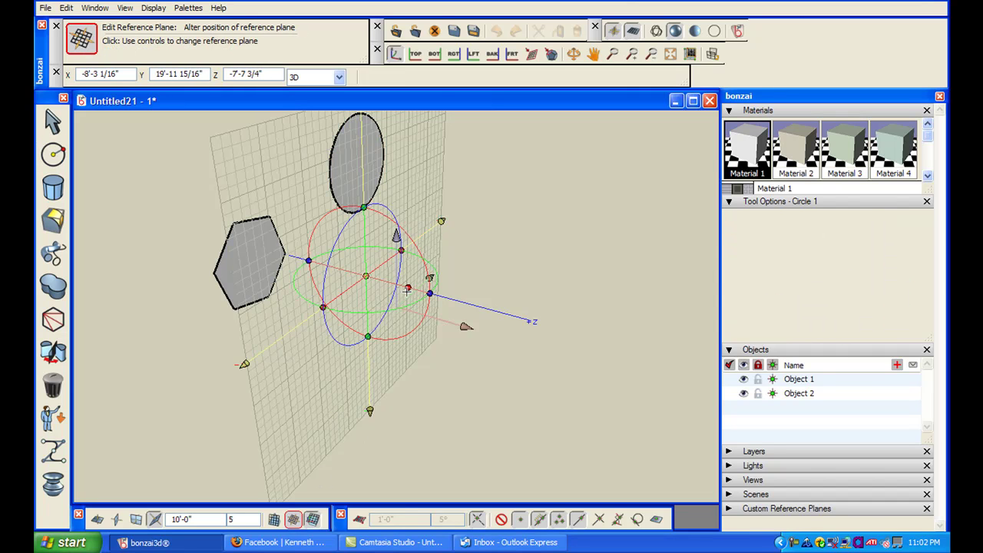
left_click_drag(427, 278, 535, 323)
middle_click_drag(535, 322, 474, 404)
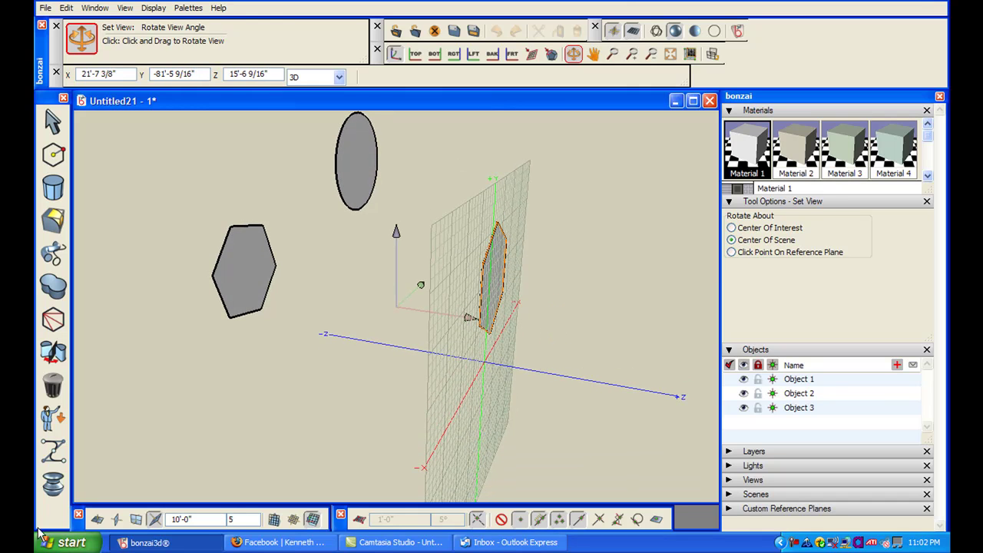
Select both hexagons and the ellipse as loft profiles.
left_click(97, 520)
left_click(53, 121)
left_click(261, 253)
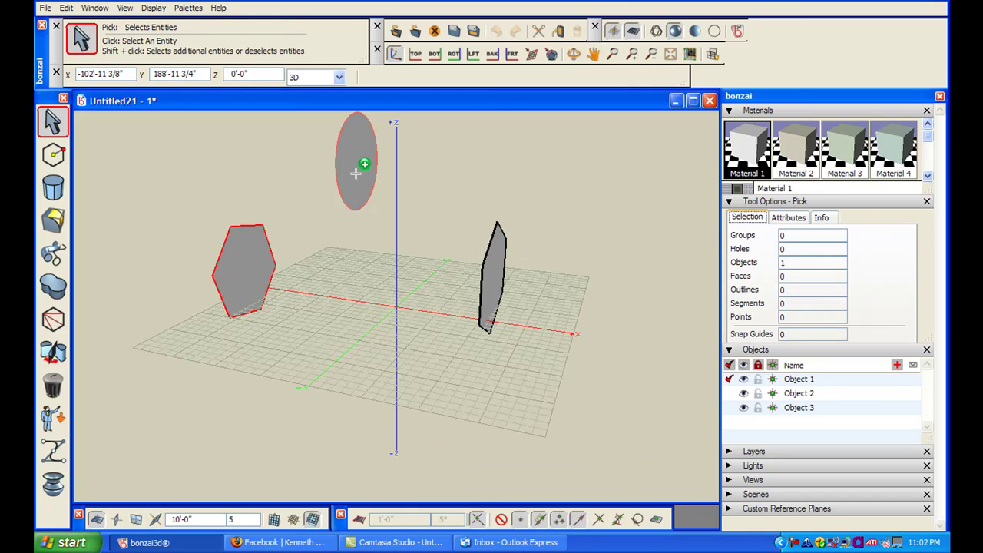
left_click(358, 181, "shift")
left_click(485, 287, "shift")
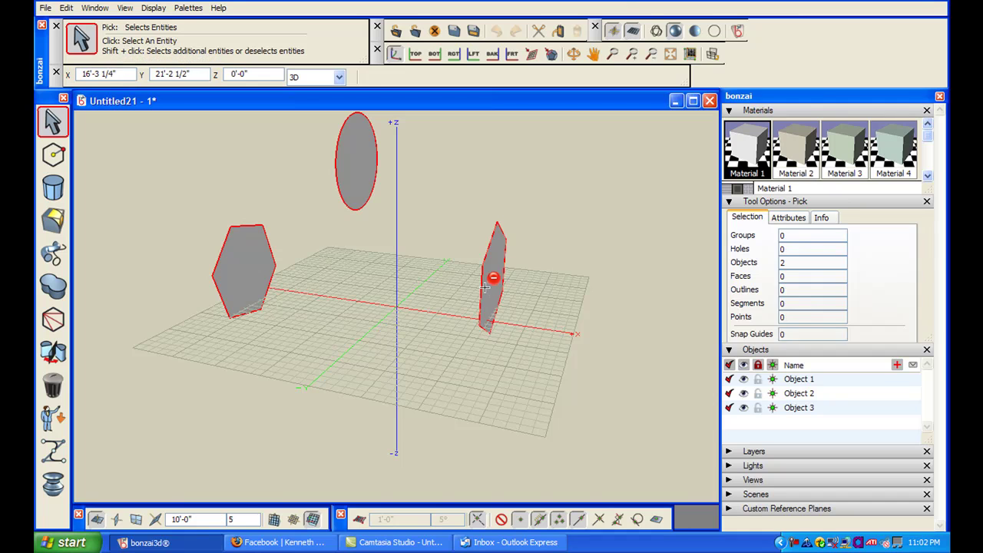
Loose-loft the three profiles into a curved NURBS surface and orbit around it.
left_click(53, 483)
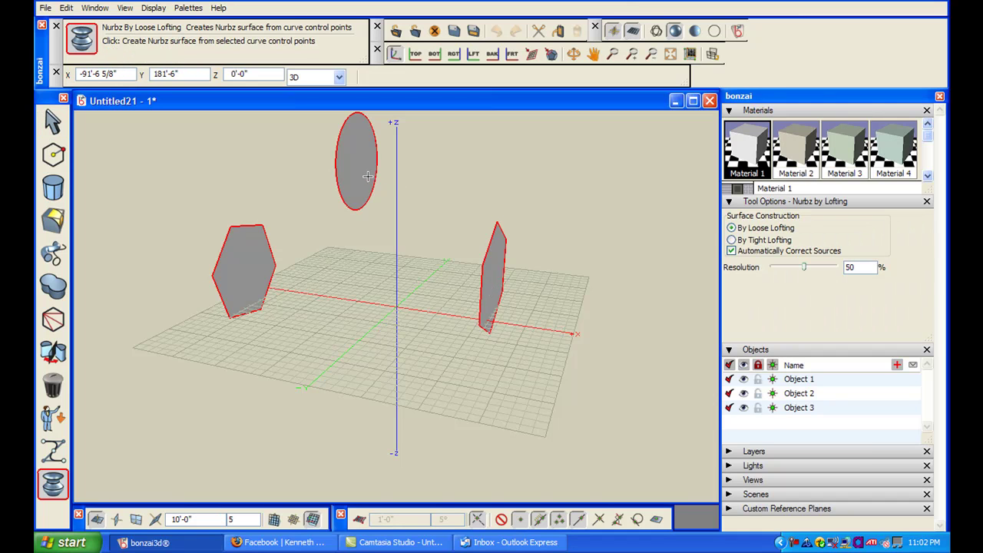
left_click(368, 177)
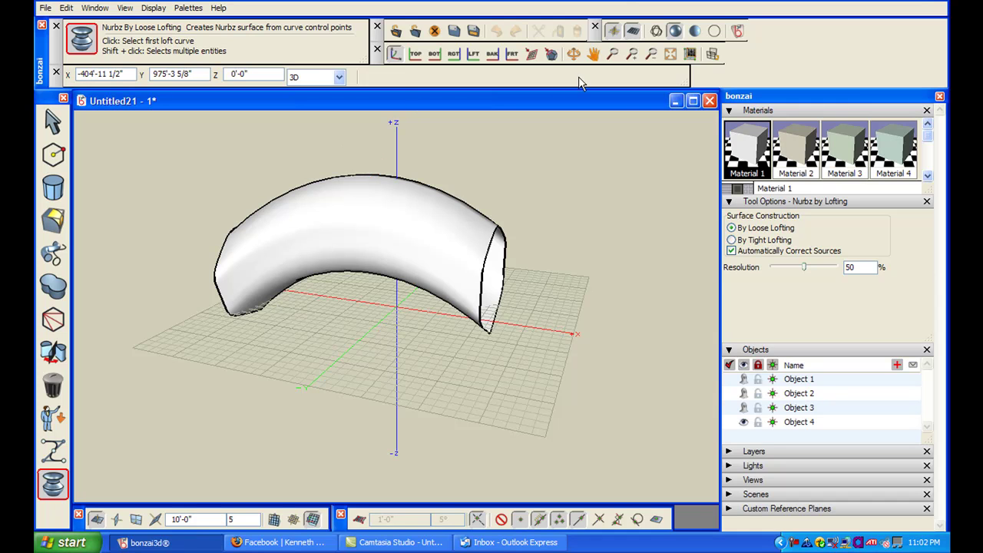
left_click(574, 54)
left_click_drag(537, 201, 475, 265)
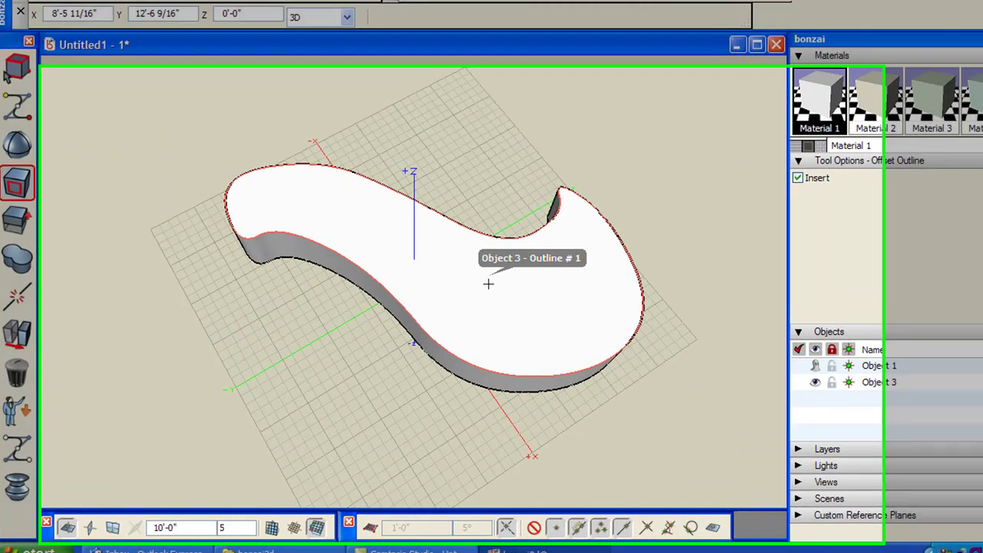
Offset an inner outline on the S-shaped solid's top face.
left_click(462, 307)
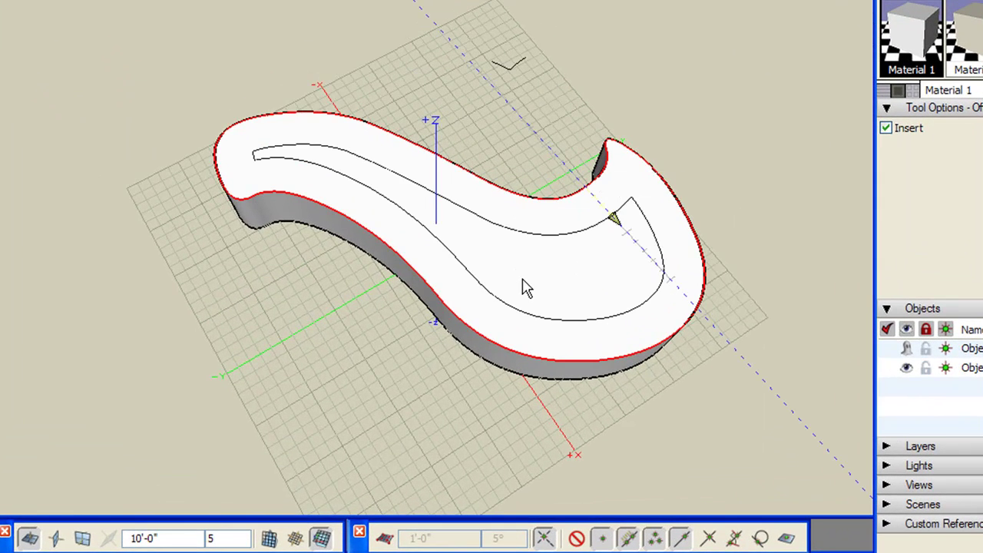
left_click(521, 279)
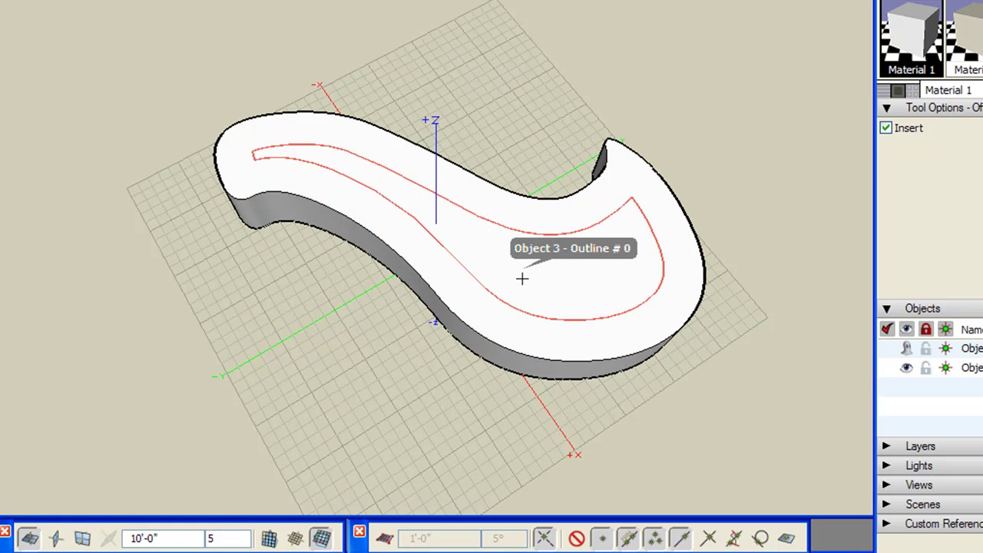
middle_click_drag(522, 279, 11, 10)
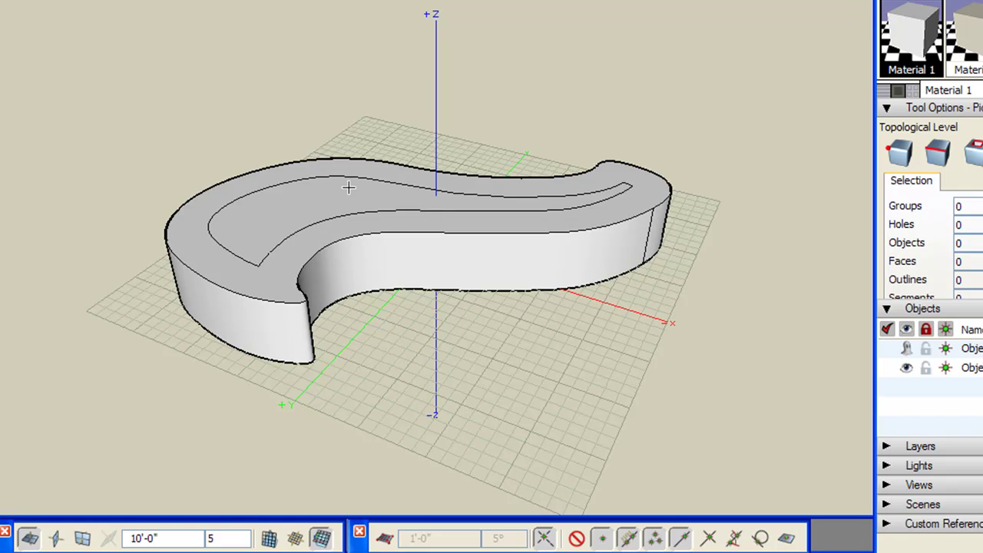
Select the inner face and begin extruding it upward.
left_click(279, 204)
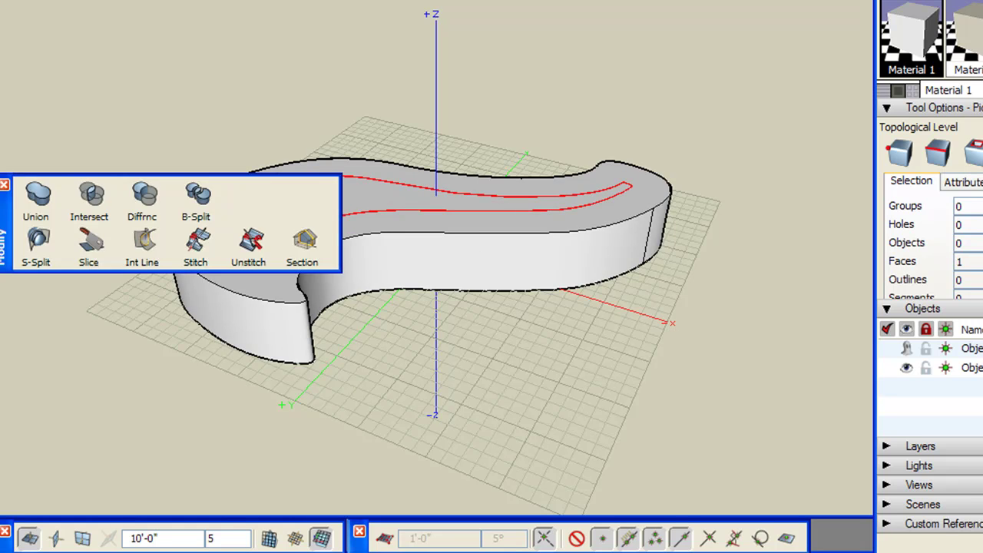
left_click(142, 179)
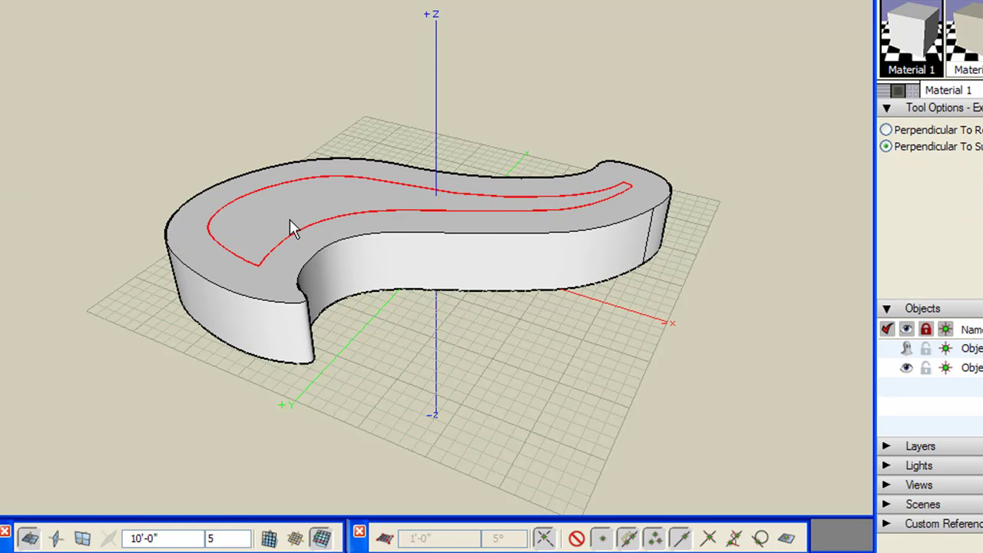
left_click(289, 197)
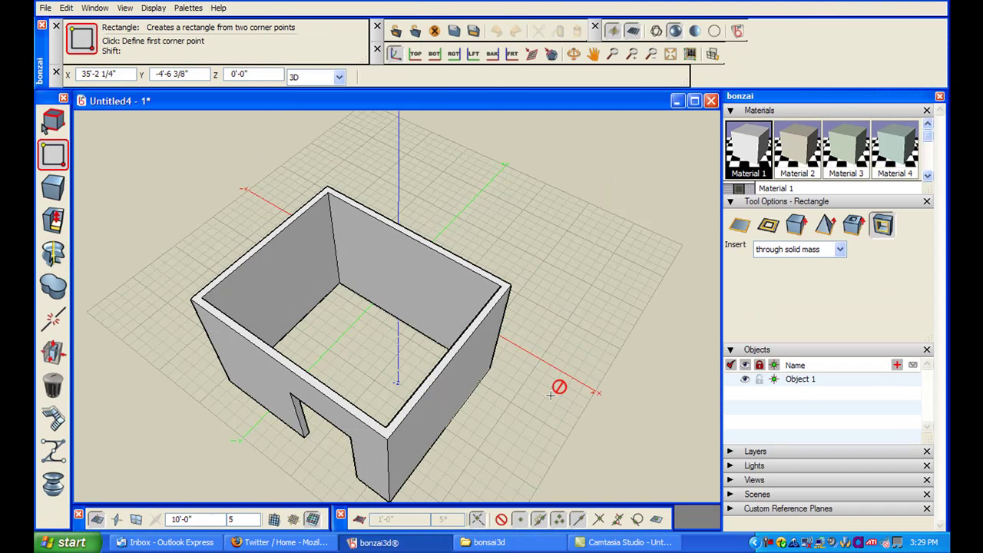
Cut two small window openings through the house's right wall.
left_click(444, 405)
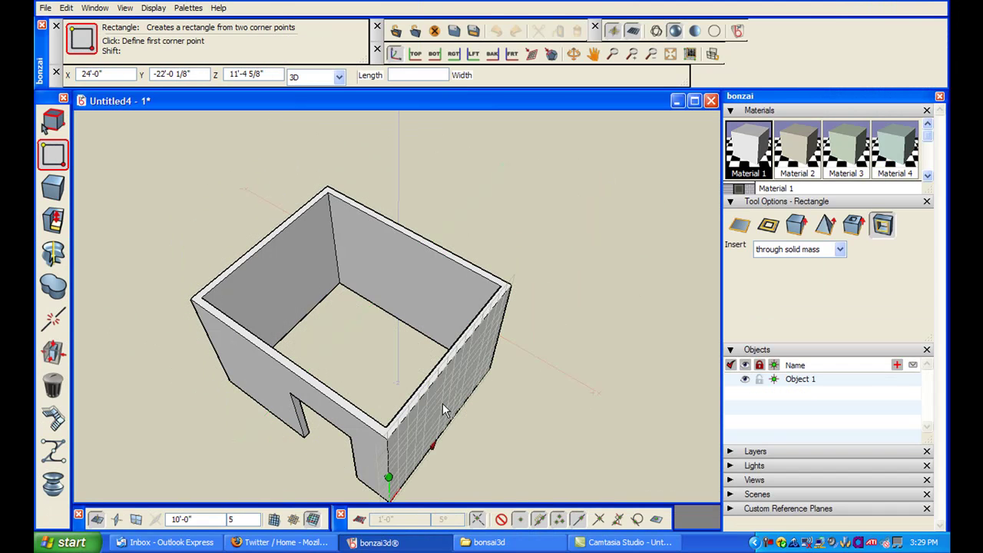
left_click(413, 445)
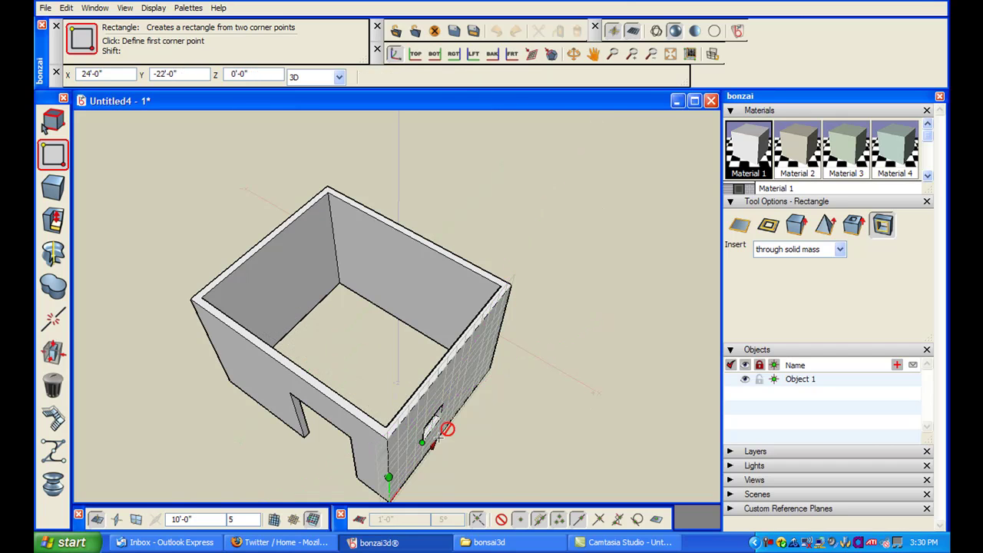
left_click(464, 386)
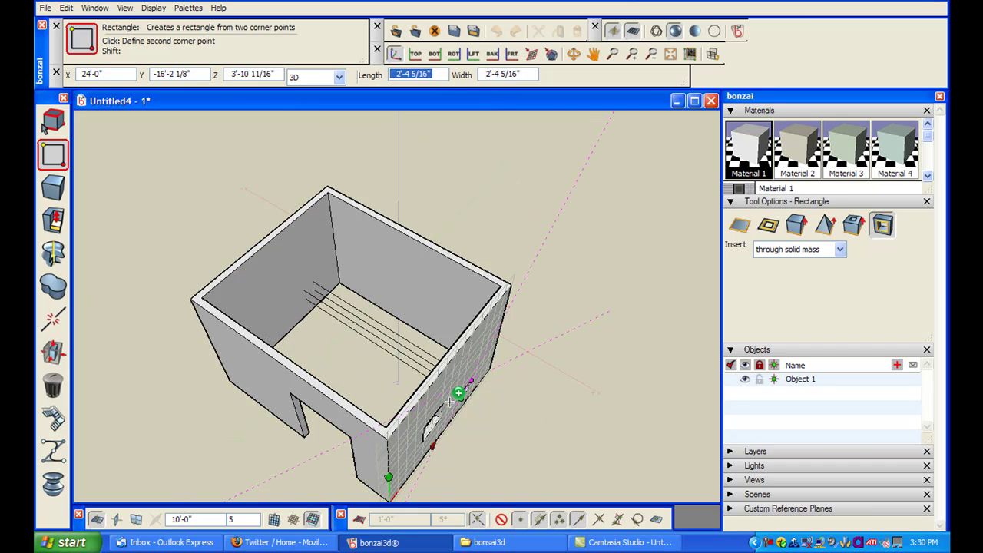
left_click(451, 401)
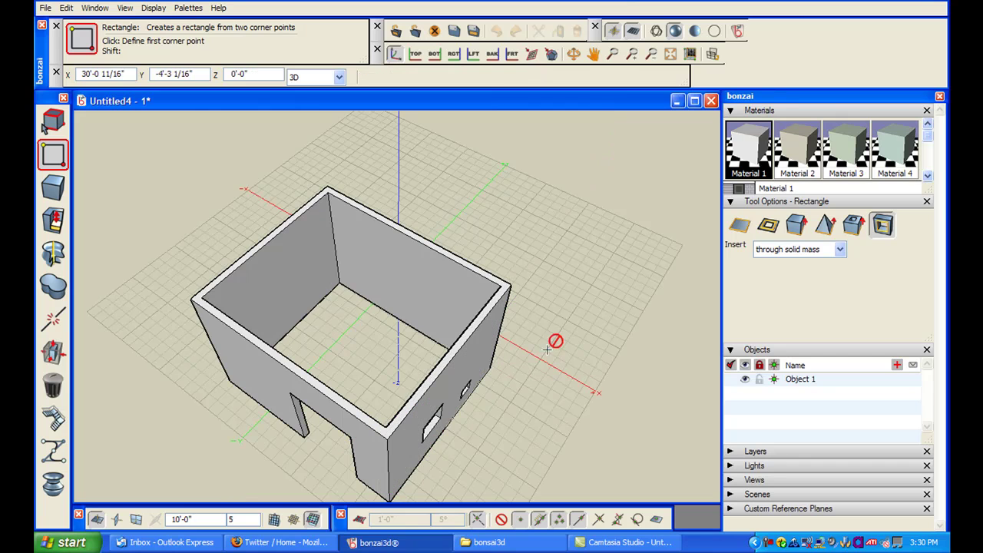
Draw a ground rectangle beside the house and turn it into a stair.
left_click(574, 54)
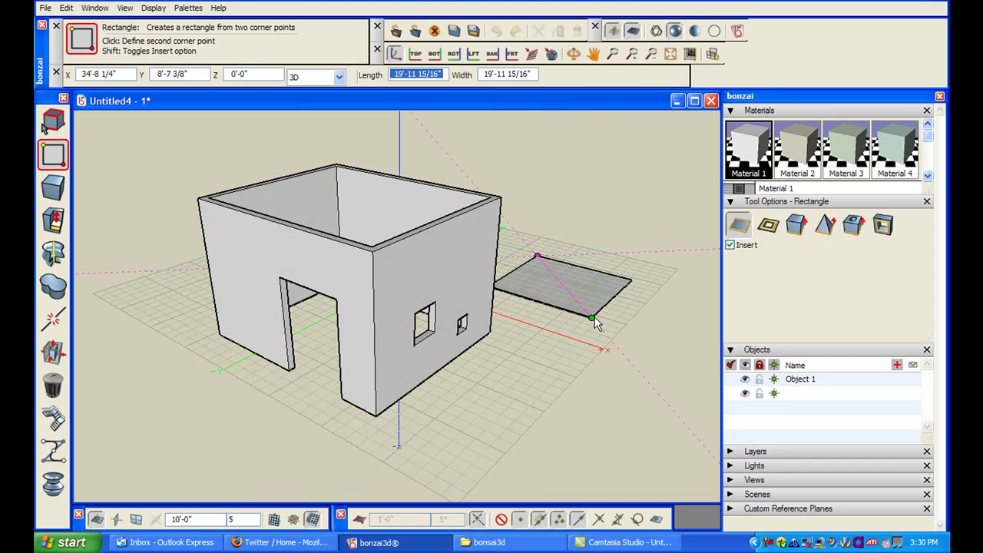
left_click(593, 318)
left_click(53, 418)
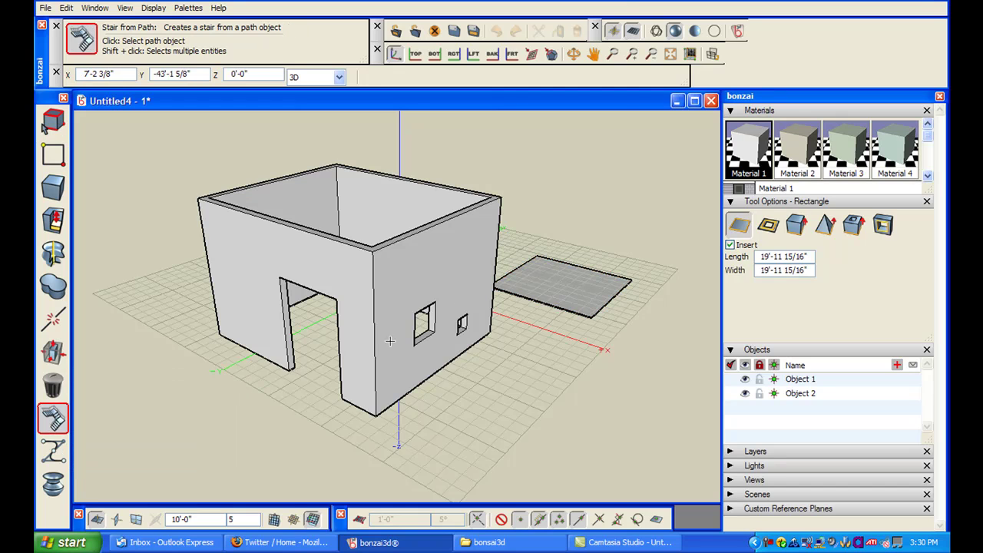
left_click(558, 293)
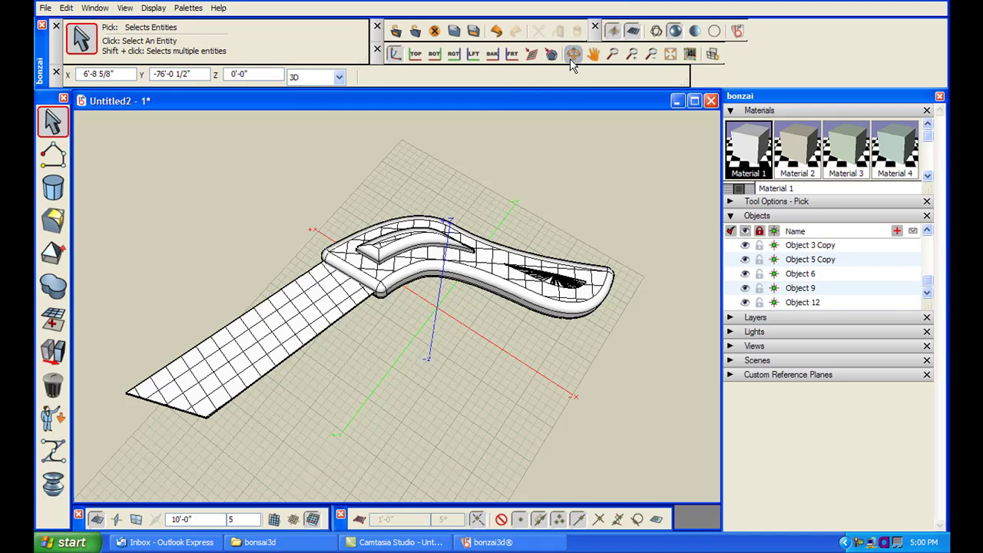
Orbit and tilt the view around the blade-shaped model to look along the blade.
left_click(573, 54)
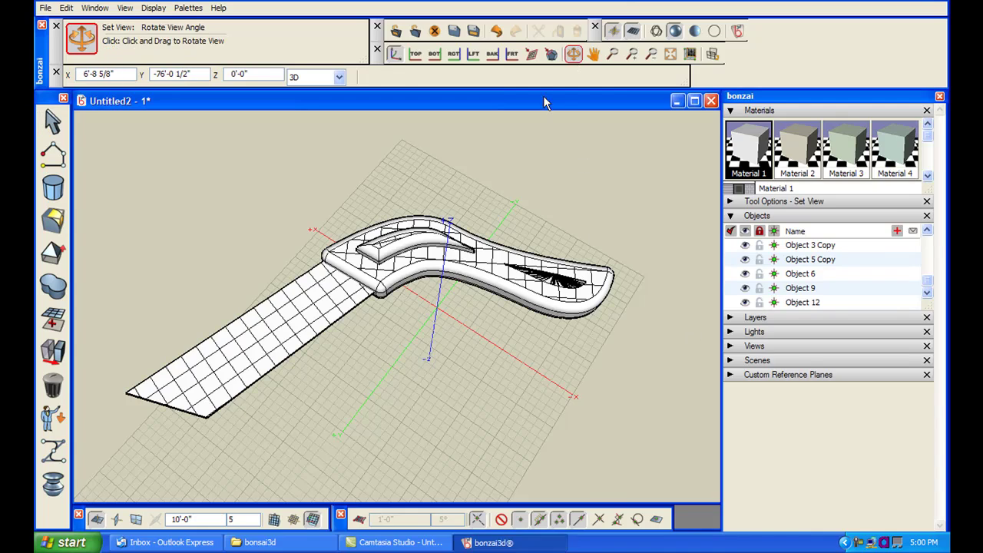
mouse_move(430, 406)
left_mouse_down()
mouse_move(430, 445)
mouse_move(429, 390)
mouse_move(425, 401)
left_mouse_up()
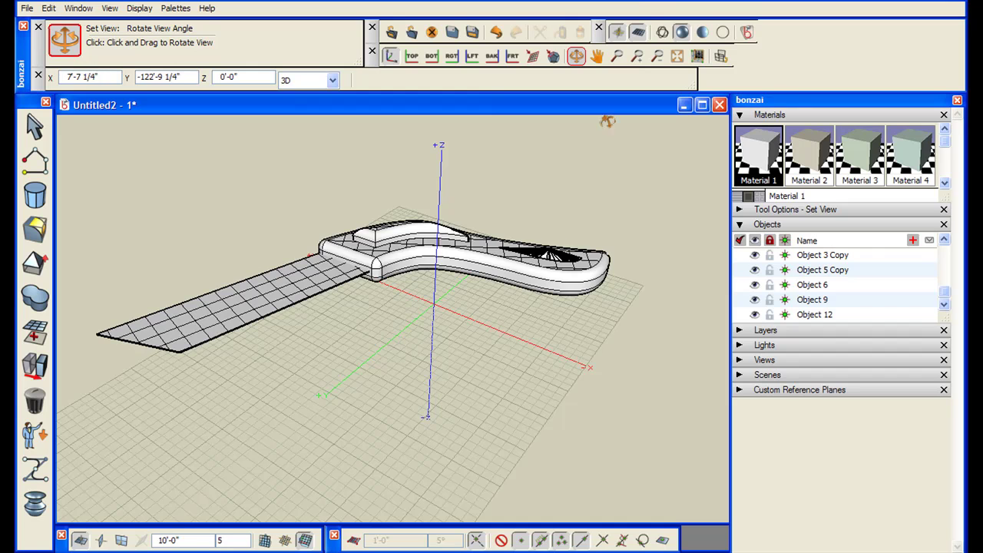
left_click_drag(594, 127, 569, 173)
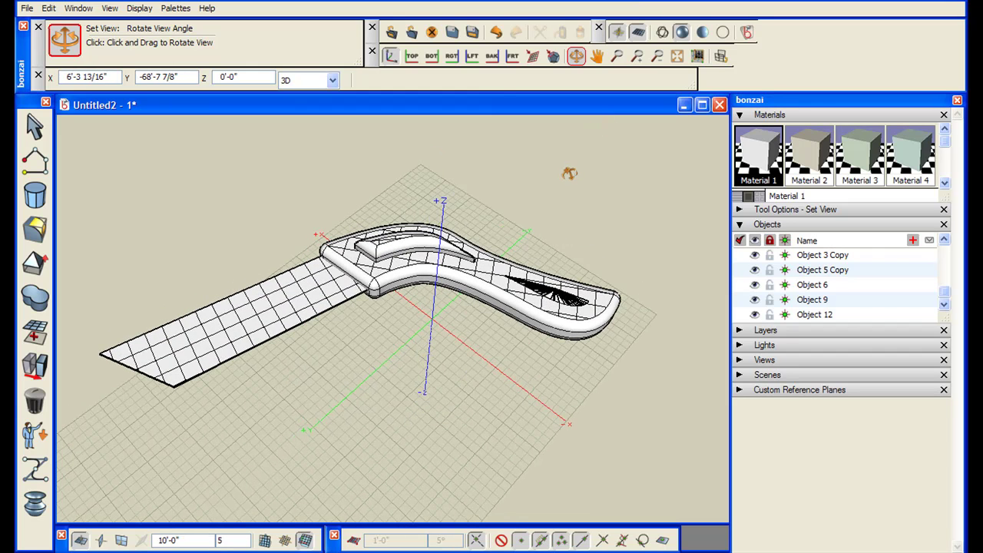
left_click_drag(230, 437, 376, 424)
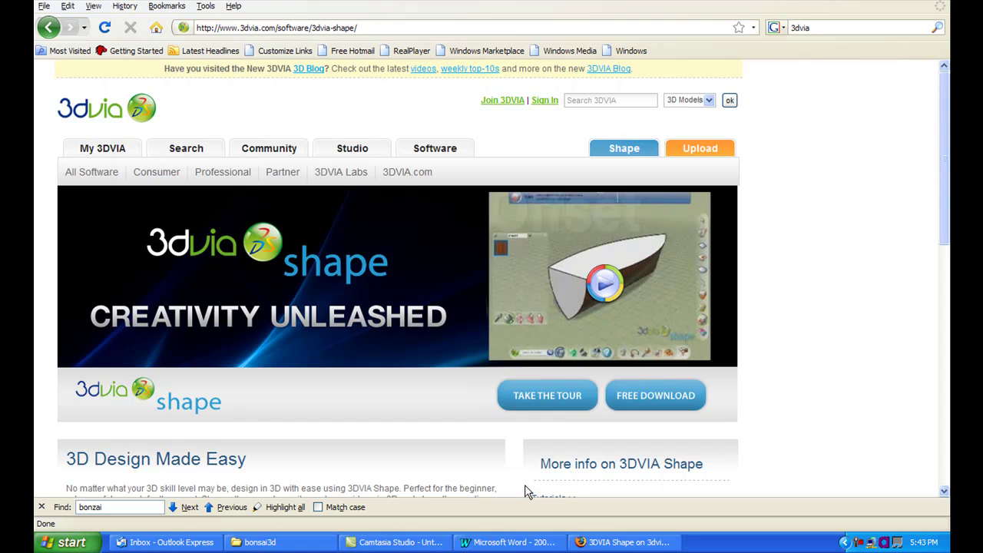
Open the 3DVIA Shape tour page from the banner's Take the Tour link.
left_click(606, 281)
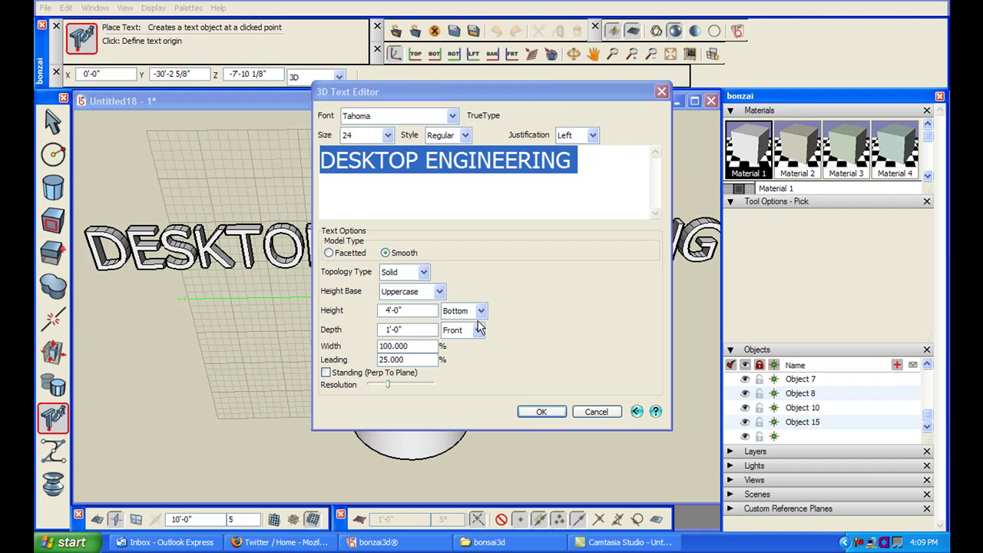
Dismiss the 3D Text Editor without changes, keeping the 'DESKTOP ENGINEERING' lettering.
left_click(596, 413)
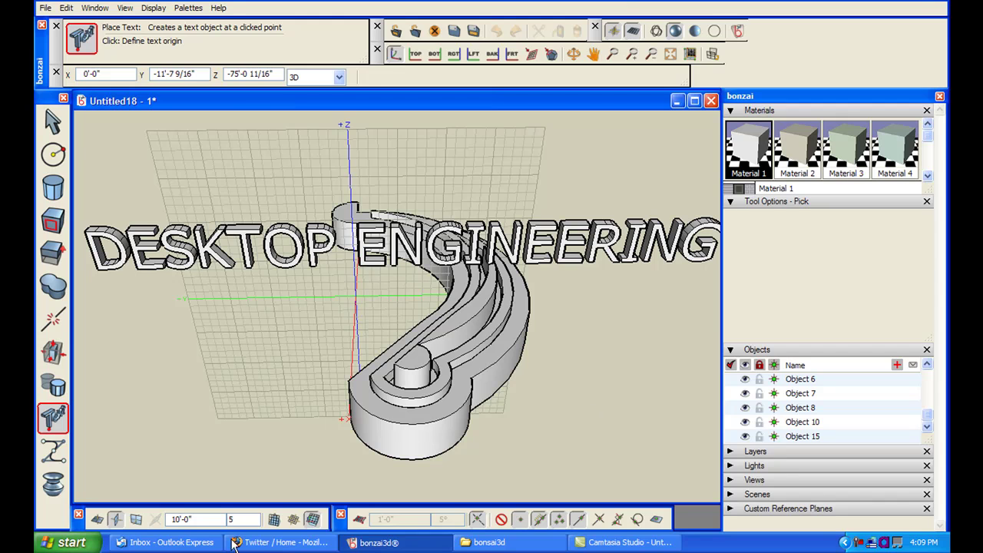
Switch the reference grid to the XY Plane under the lettering and hook-shaped solid.
left_click(96, 520)
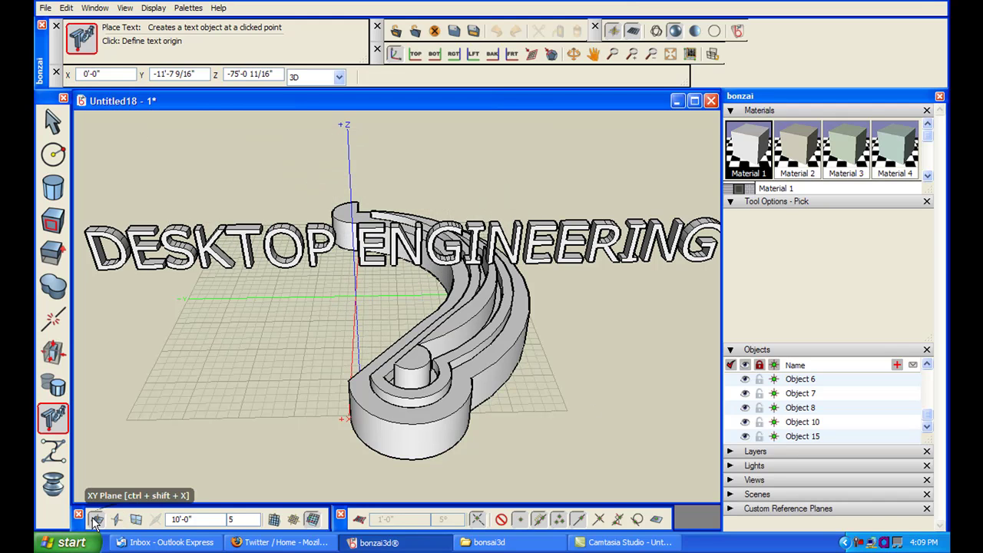